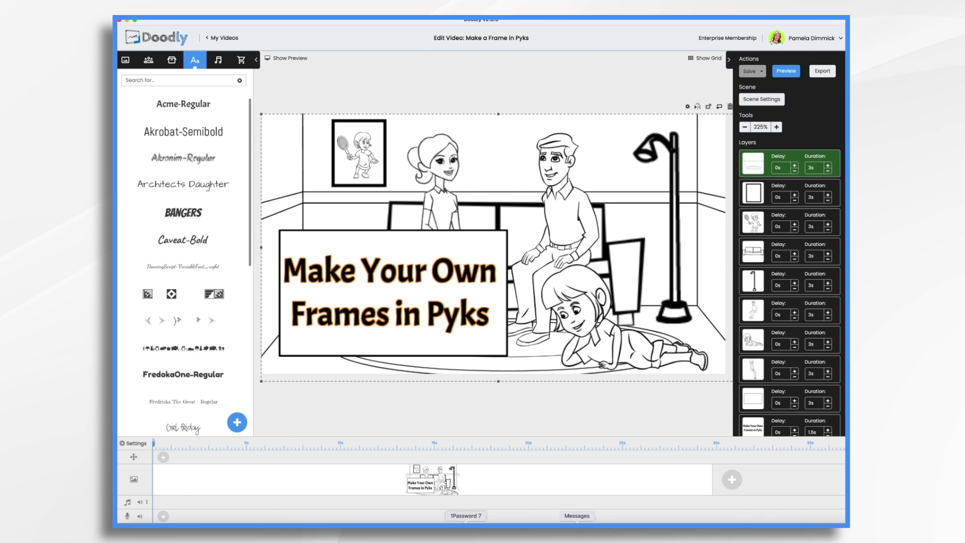
Fine-tune the 'Make Your Own Frames in Pyks' title box position while browsing 'rectan' props.
{"action": "left_click", "coordinate": [447, 237]}
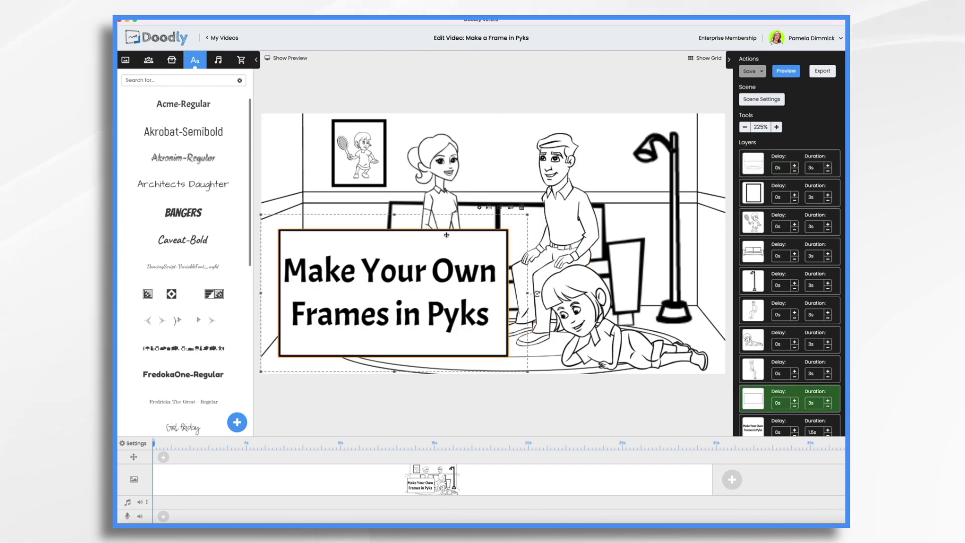
{"action": "left_click", "coordinate": [171, 60]}
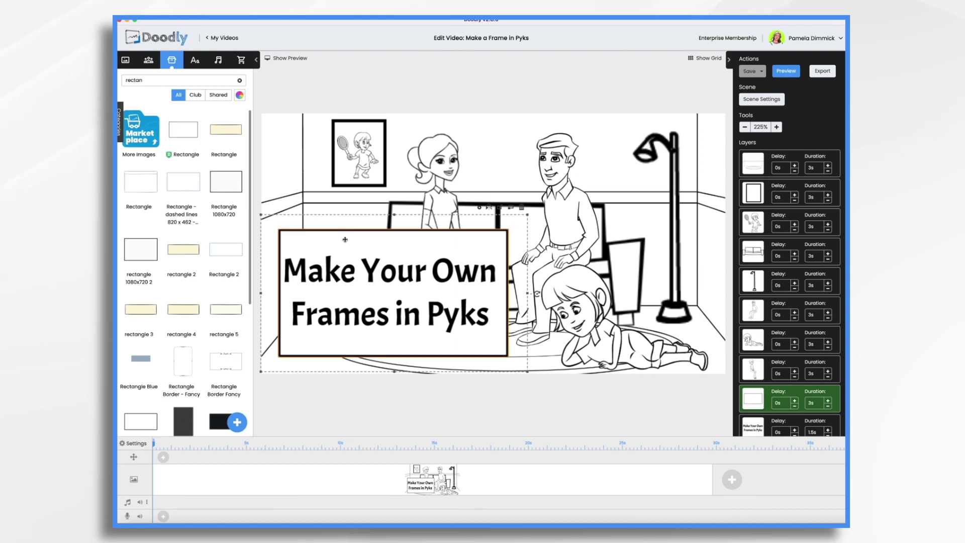
{"action": "mouse_move", "coordinate": [385, 242]}
{"action": "left_mouse_down"}
{"action": "mouse_move", "coordinate": [401, 251]}
{"action": "mouse_move", "coordinate": [409, 221]}
{"action": "mouse_move", "coordinate": [383, 246]}
{"action": "mouse_move", "coordinate": [384, 232]}
{"action": "mouse_move", "coordinate": [381, 246]}
{"action": "left_mouse_up"}
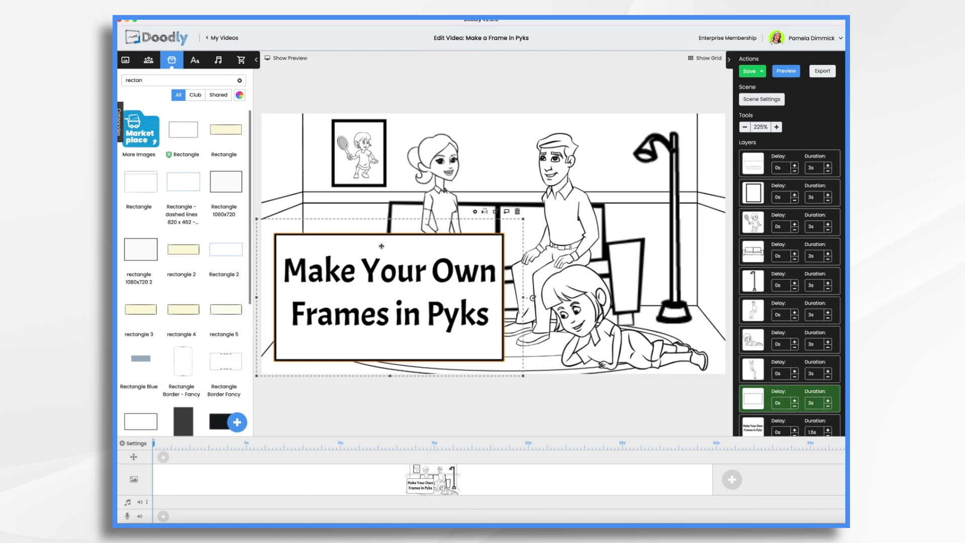
{"action": "left_click_drag", "start_coordinate": [381, 247], "coordinate": [398, 239]}
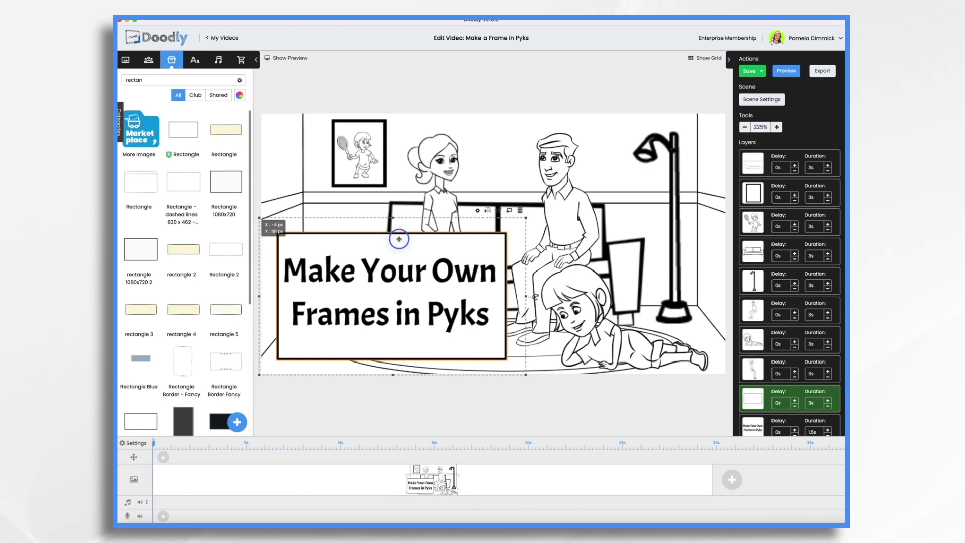
{"action": "left_click_drag", "start_coordinate": [398, 239], "coordinate": [398, 239]}
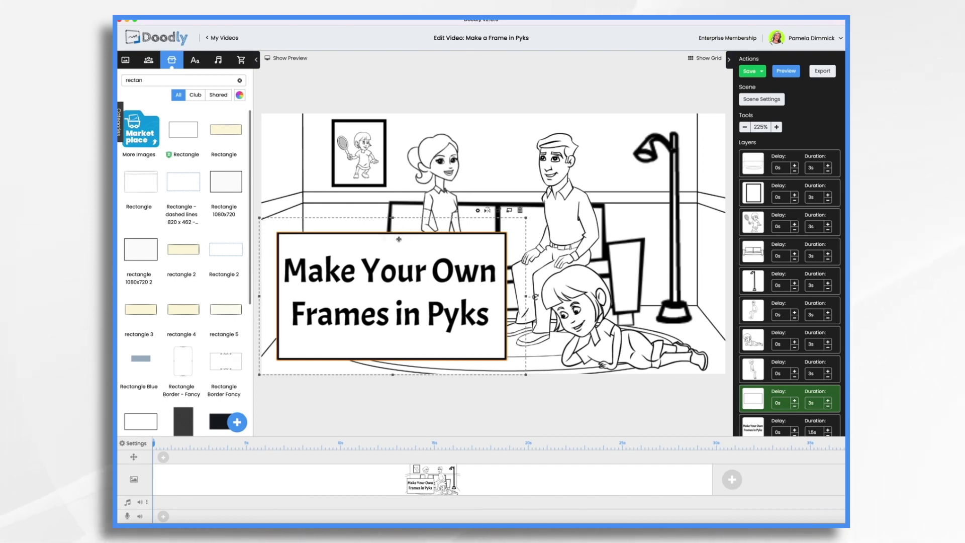
Shrink the framed tennis picture slightly, keeping the frame layered above the tennis boy.
{"action": "left_click", "coordinate": [380, 185]}
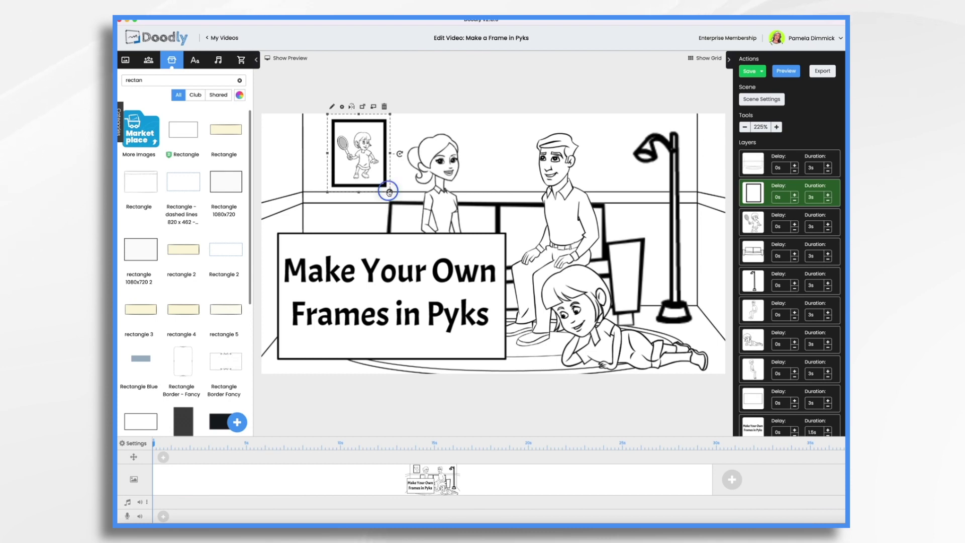
{"action": "mouse_move", "coordinate": [390, 193]}
{"action": "left_mouse_down"}
{"action": "mouse_move", "coordinate": [351, 151]}
{"action": "mouse_move", "coordinate": [401, 189]}
{"action": "left_mouse_up"}
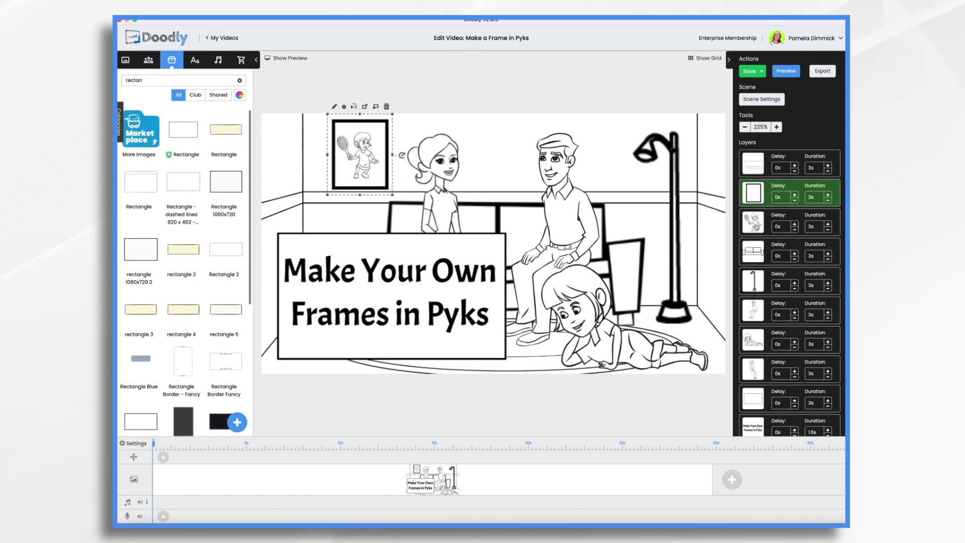
{"action": "left_click_drag", "start_coordinate": [753, 221], "coordinate": [753, 189]}
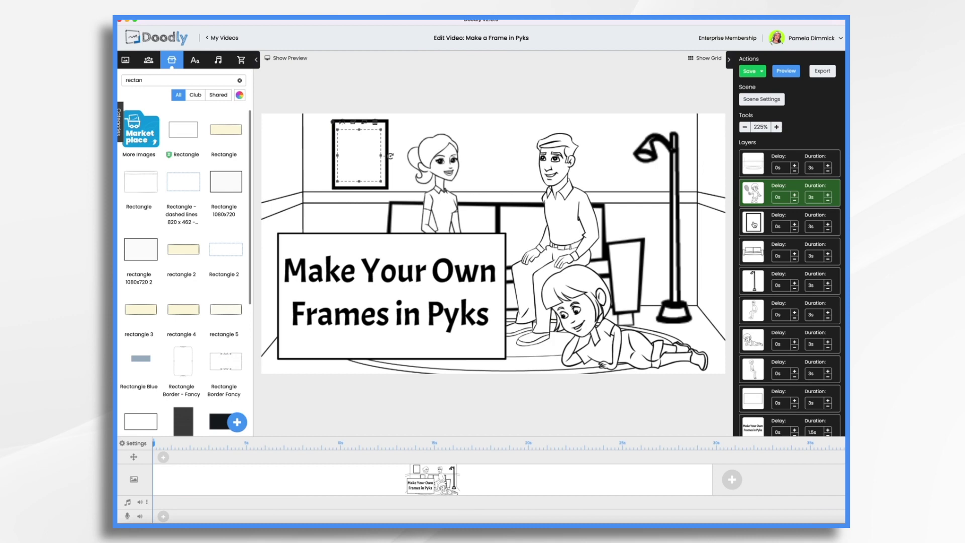
{"action": "mouse_move", "coordinate": [758, 226]}
{"action": "left_mouse_down"}
{"action": "mouse_move", "coordinate": [757, 197]}
{"action": "mouse_move", "coordinate": [767, 210]}
{"action": "left_mouse_up"}
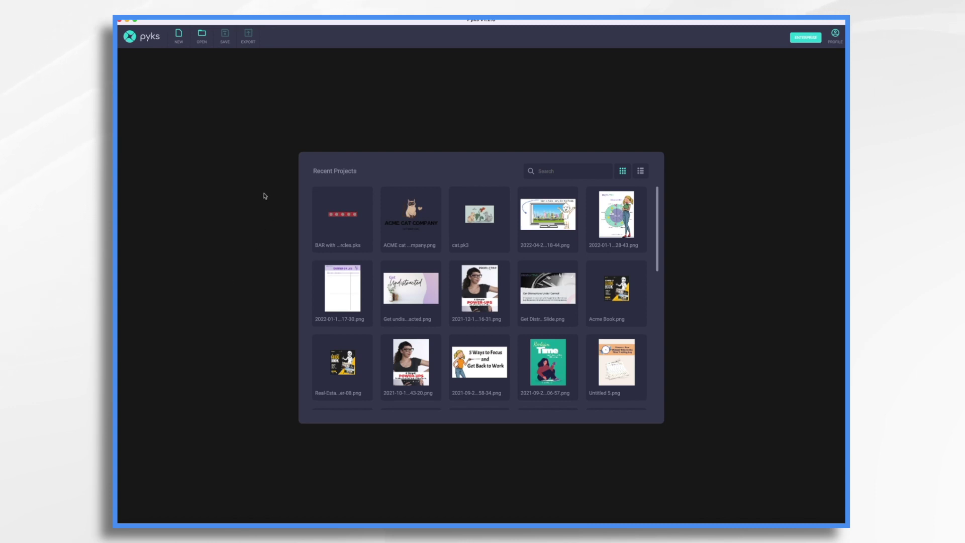
Create a new Custom Image canvas of width 1920 and height 1080.
{"action": "left_click", "coordinate": [178, 37]}
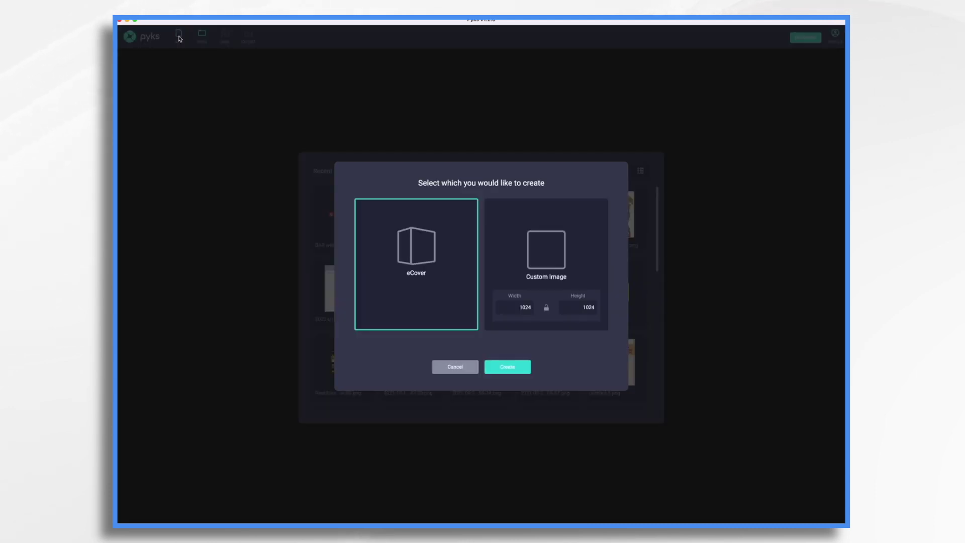
{"action": "left_click", "coordinate": [563, 265]}
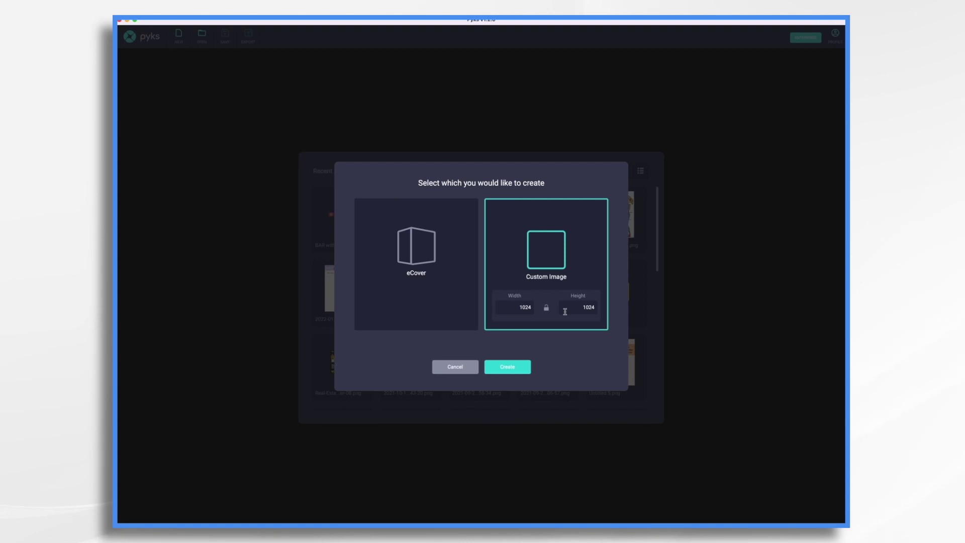
{"action": "double_click", "coordinate": [531, 307]}
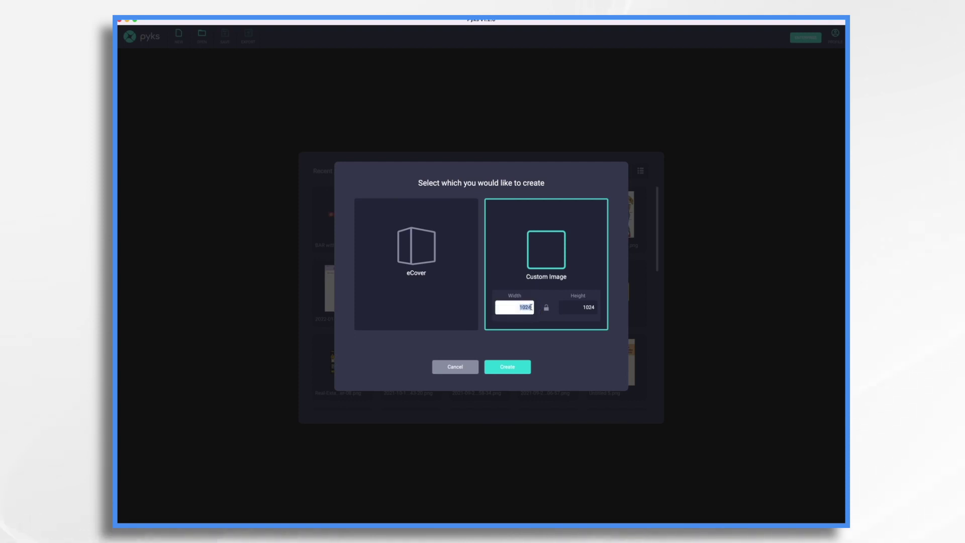
{"action": "type", "text": "1920"}
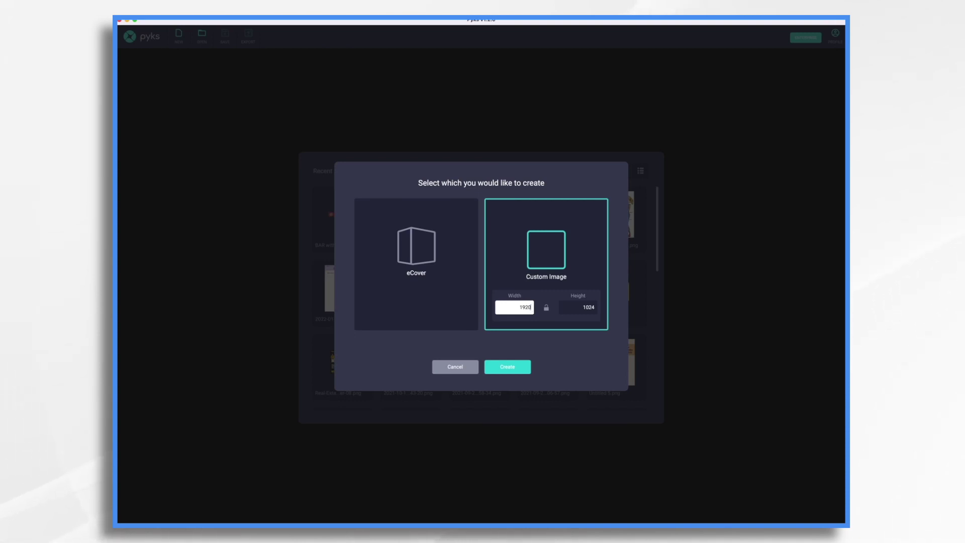
{"action": "key", "text": "Tab"}
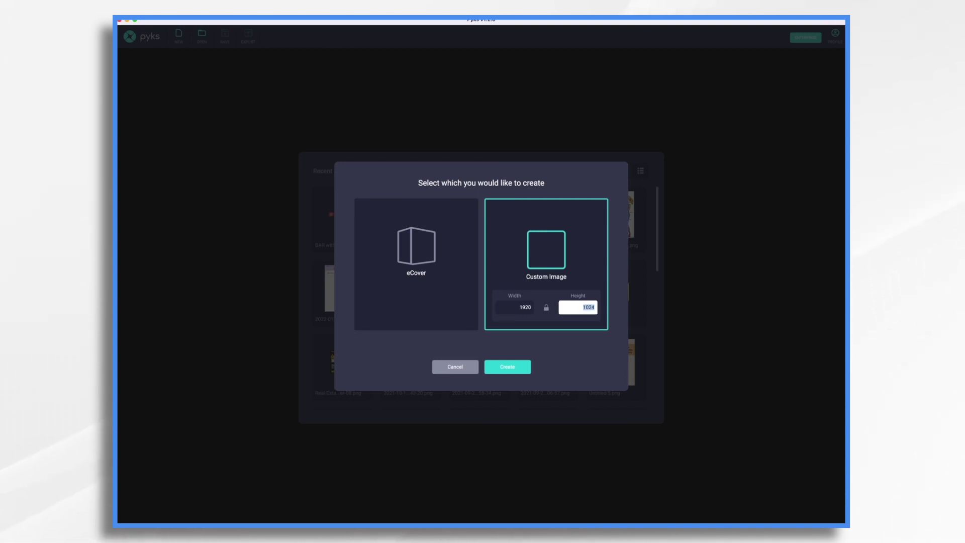
{"action": "type", "text": "1080"}
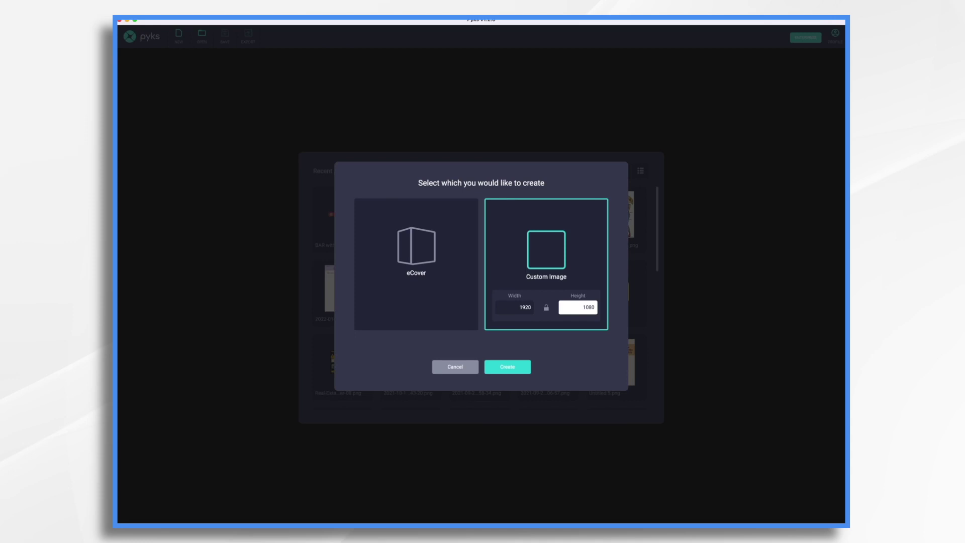
{"action": "left_click", "coordinate": [516, 372]}
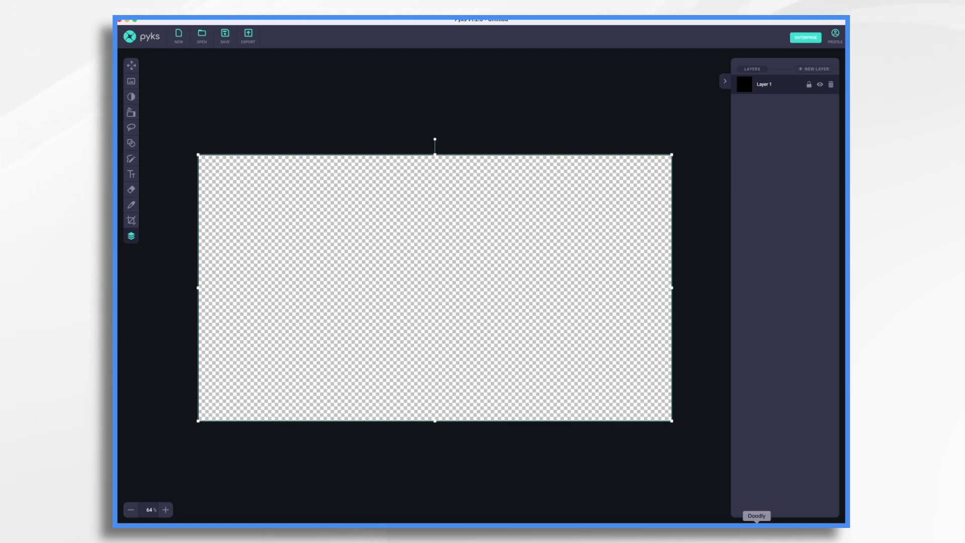
Switch to Pyks and pick the Shape tool for drawing the canvas rectangle.
{"action": "left_click", "coordinate": [756, 522]}
{"action": "key", "text": "super+Tab"}
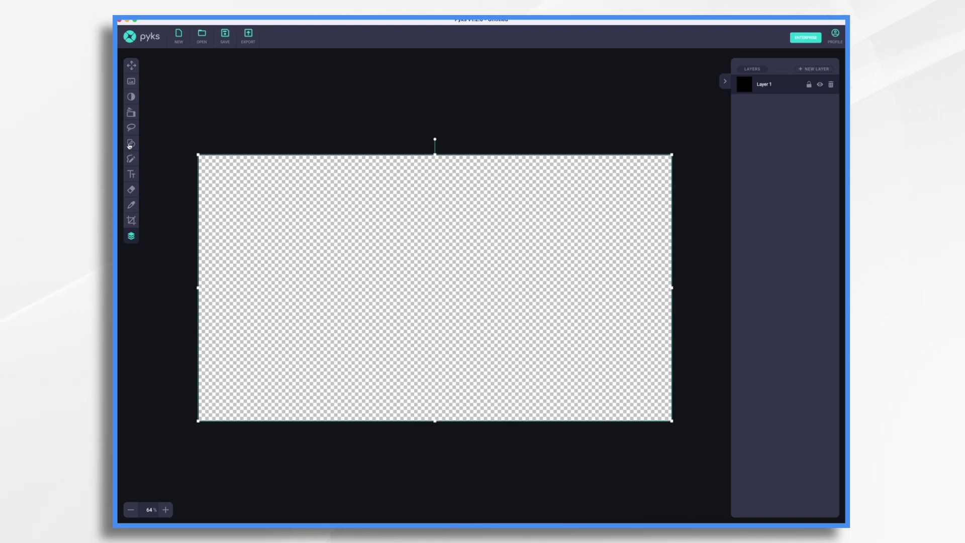
{"action": "left_click", "coordinate": [132, 144]}
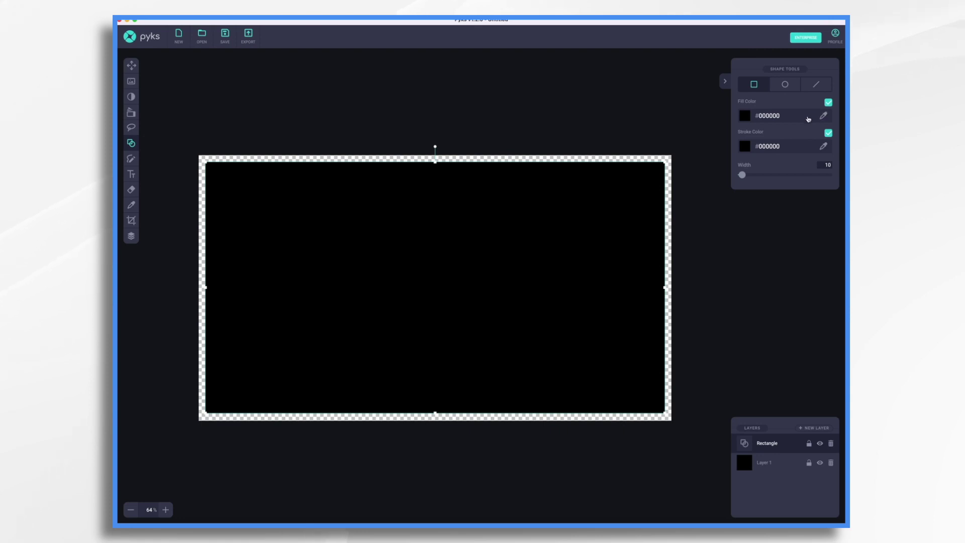
Fill the rectangle with gray #9B9B9B.
{"action": "left_click", "coordinate": [805, 118]}
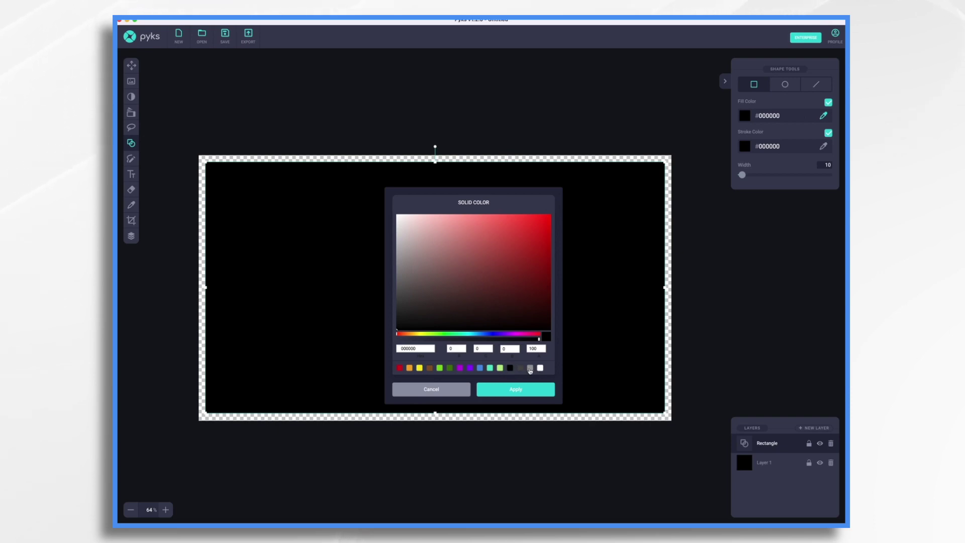
{"action": "left_click", "coordinate": [530, 369]}
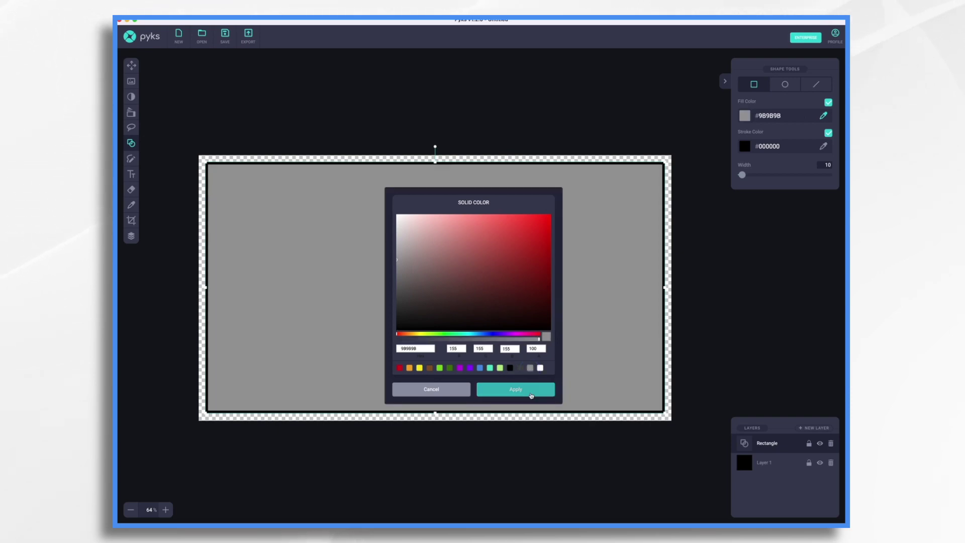
{"action": "left_click", "coordinate": [530, 394]}
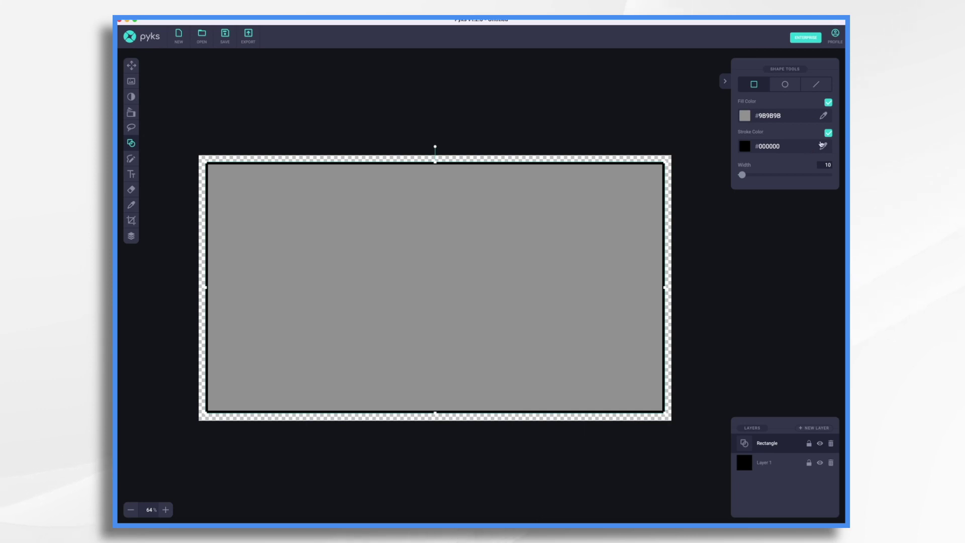
Give the rectangle a blue #4A90E2 outline at width 19.
{"action": "left_click", "coordinate": [828, 133]}
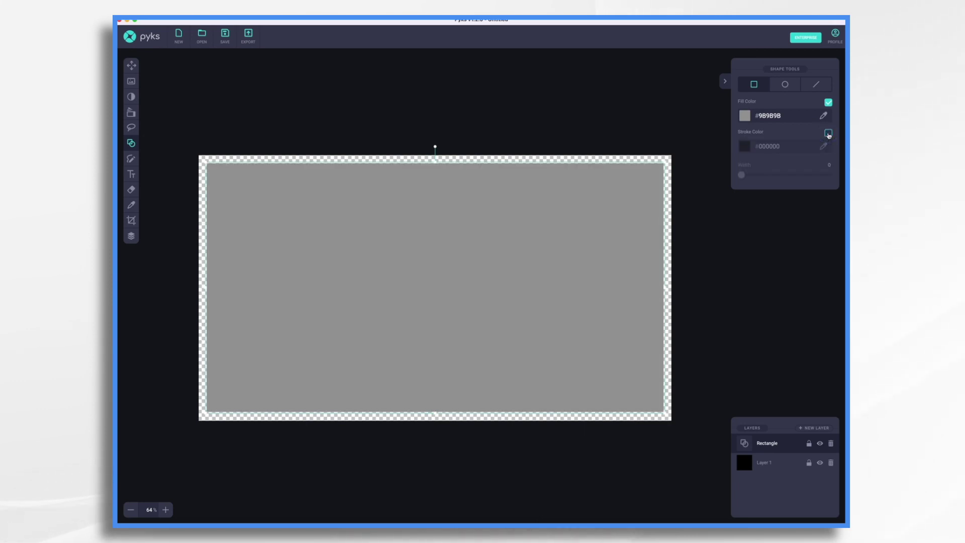
{"action": "left_click", "coordinate": [828, 133]}
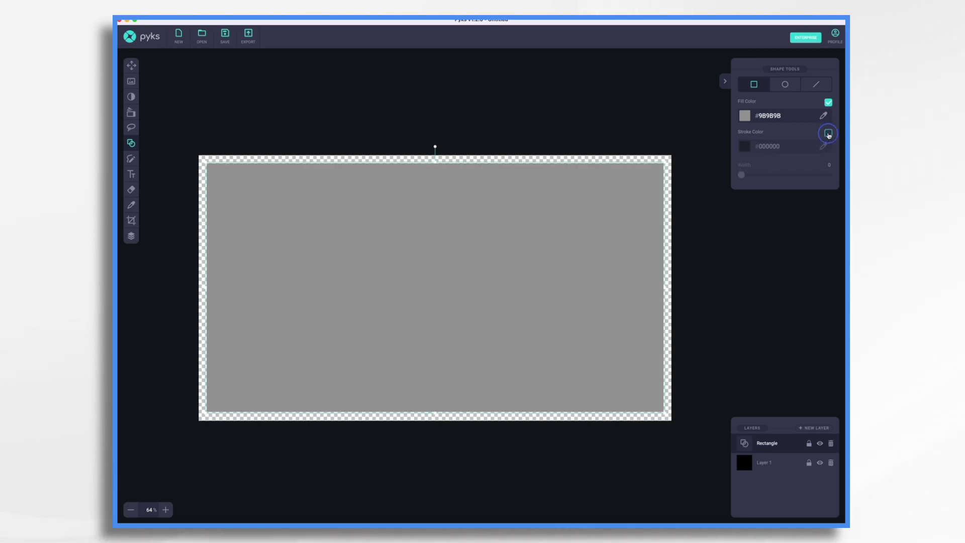
{"action": "left_click", "coordinate": [813, 149]}
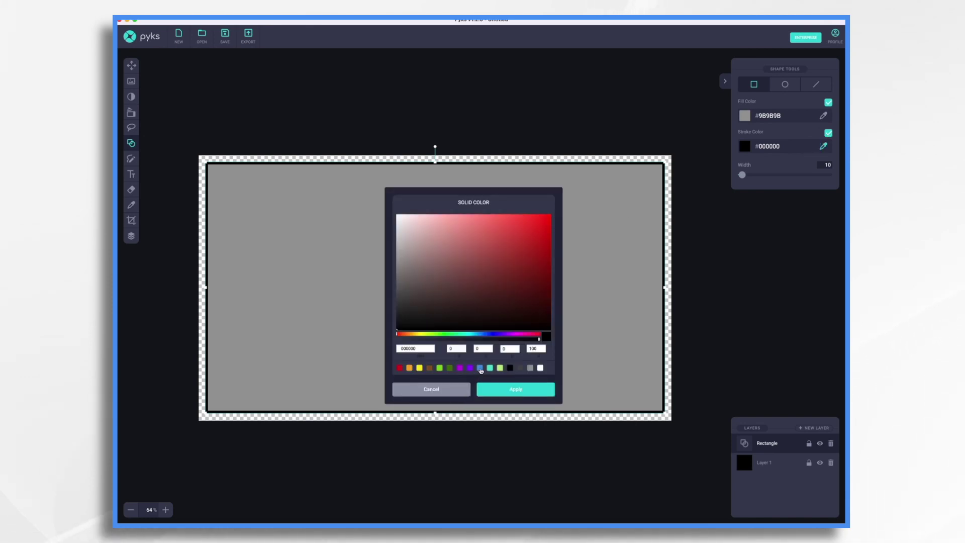
{"action": "left_click", "coordinate": [480, 368]}
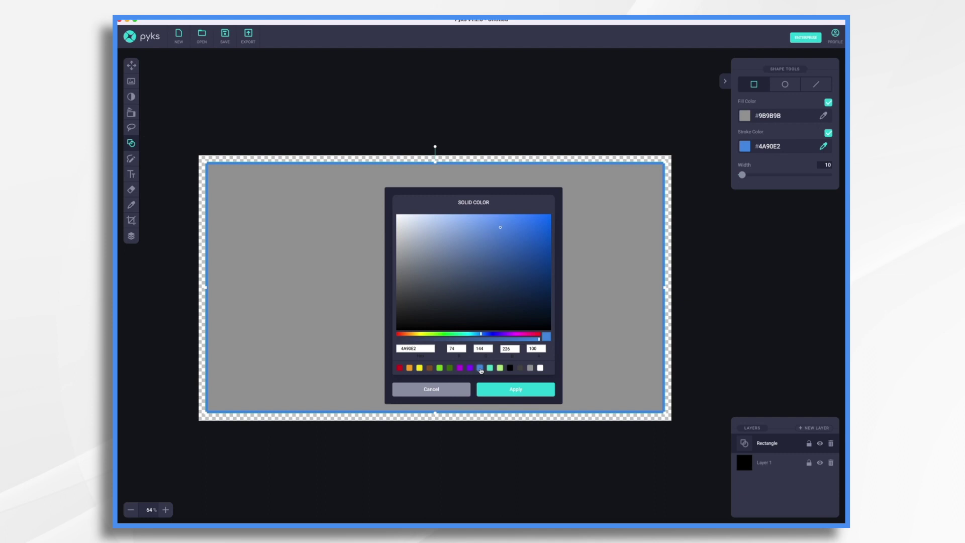
{"action": "left_click", "coordinate": [516, 389]}
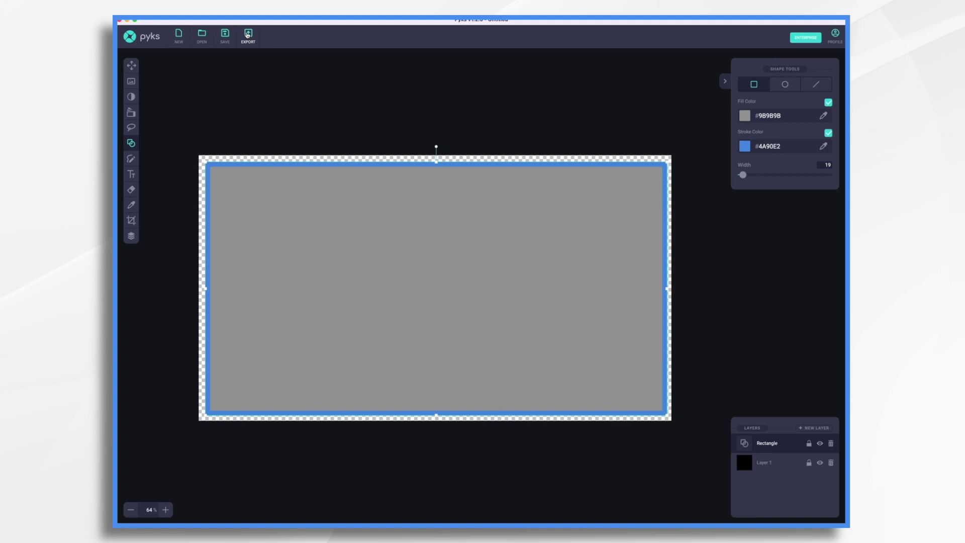
Export the frame to the Desktop as the PNG 'Gray and Blue Frame.png'.
{"action": "left_click", "coordinate": [248, 34]}
{"action": "type", "text": "Gray and Blu"}
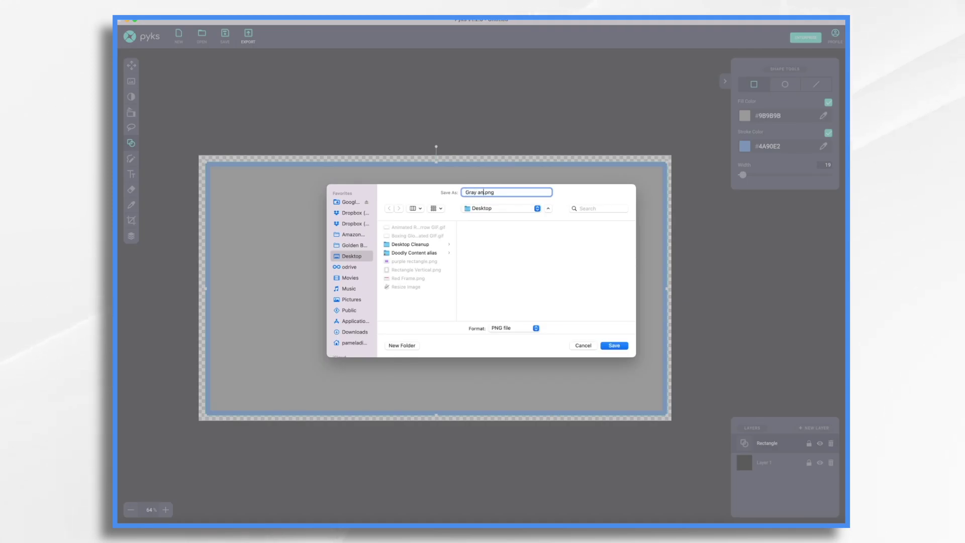
{"action": "type", "text": "e Frame"}
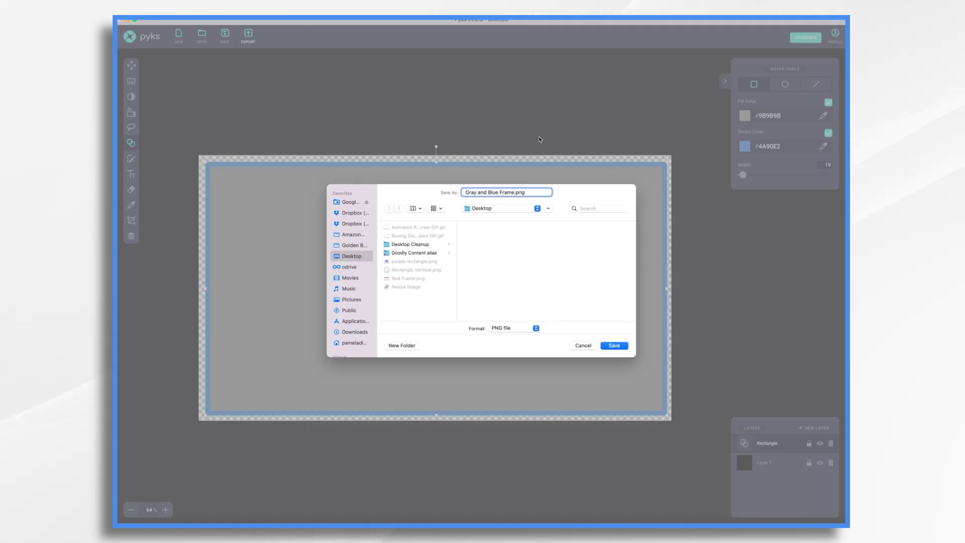
{"action": "left_click", "coordinate": [614, 346]}
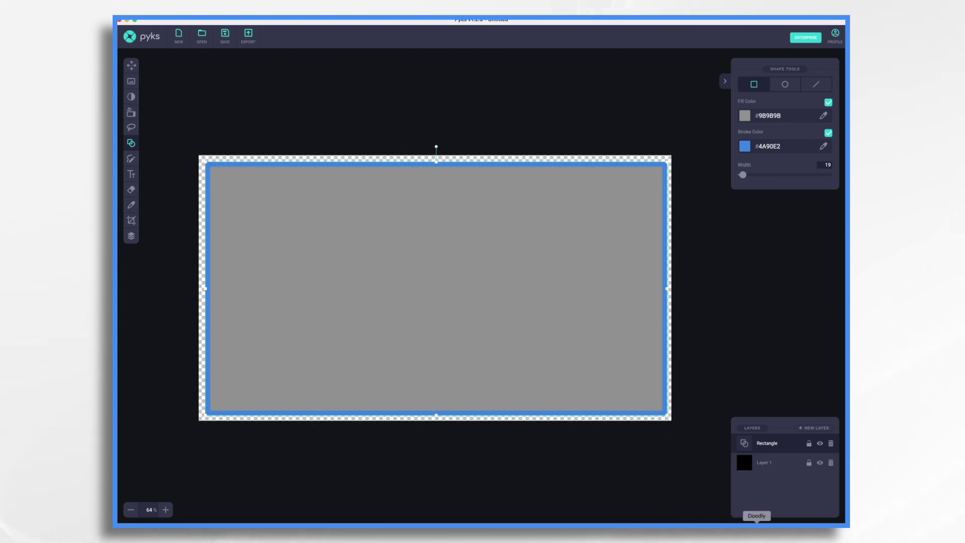
Import Gray and Blue Frame.png into Doodly as a new custom prop.
{"action": "left_click", "coordinate": [756, 526]}
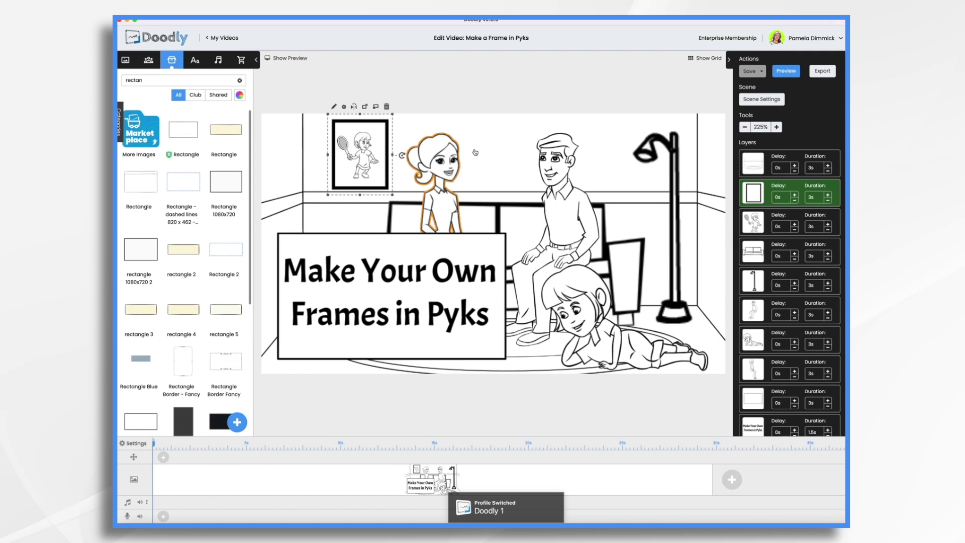
{"action": "left_click", "coordinate": [237, 424]}
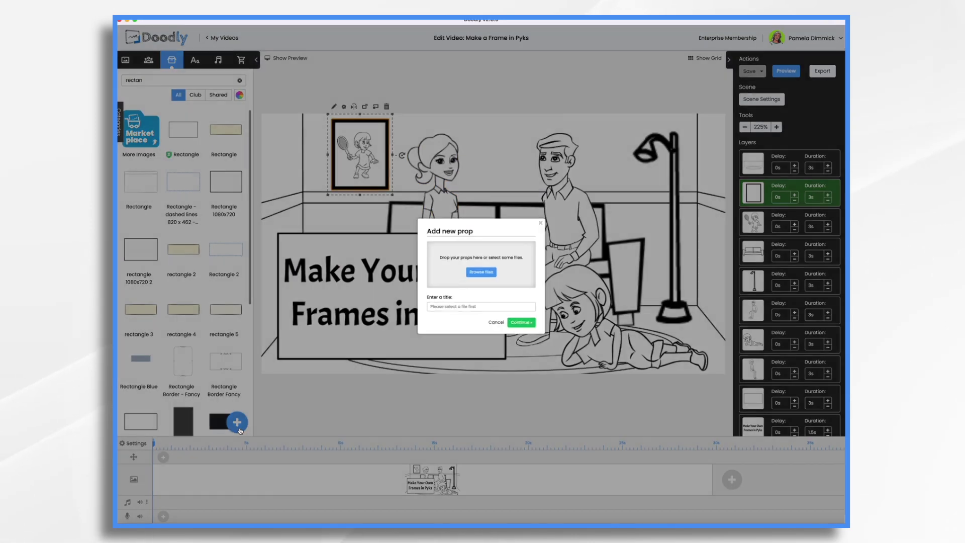
{"action": "left_click_drag", "start_coordinate": [955, 113], "coordinate": [495, 246]}
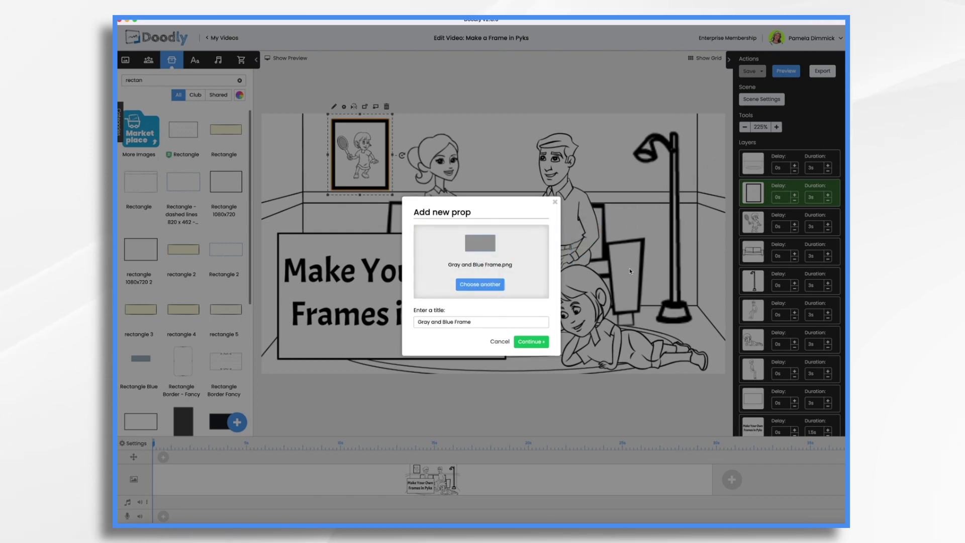
{"action": "left_click", "coordinate": [531, 342]}
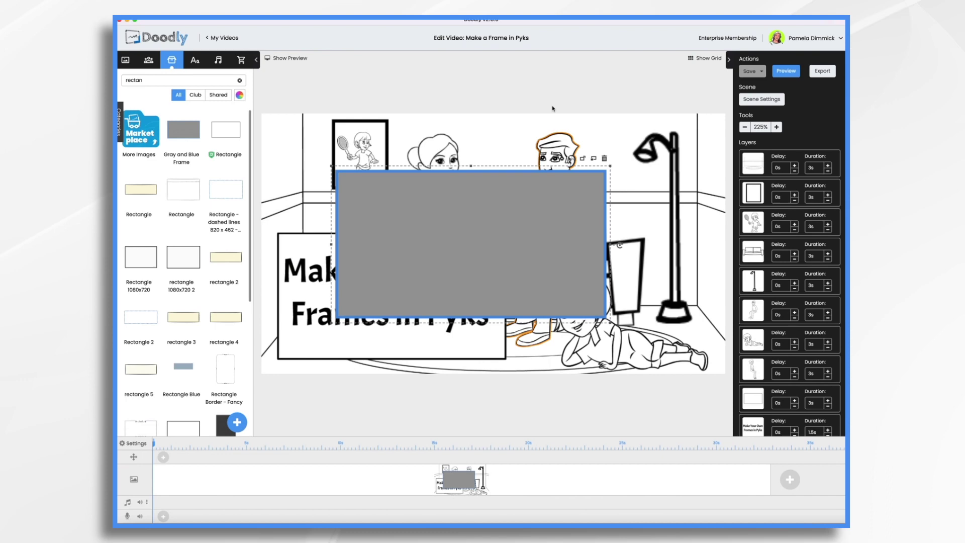
Delete the old assets, place the Gray and Blue Frame, and stretch it across the canvas.
{"action": "key", "text": "Delete"}
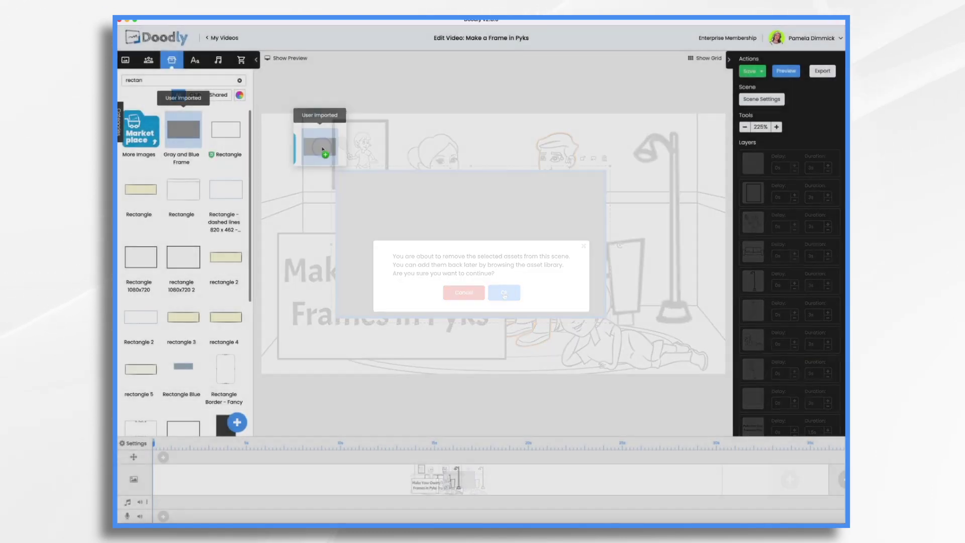
{"action": "left_click_drag", "start_coordinate": [322, 150], "coordinate": [412, 200]}
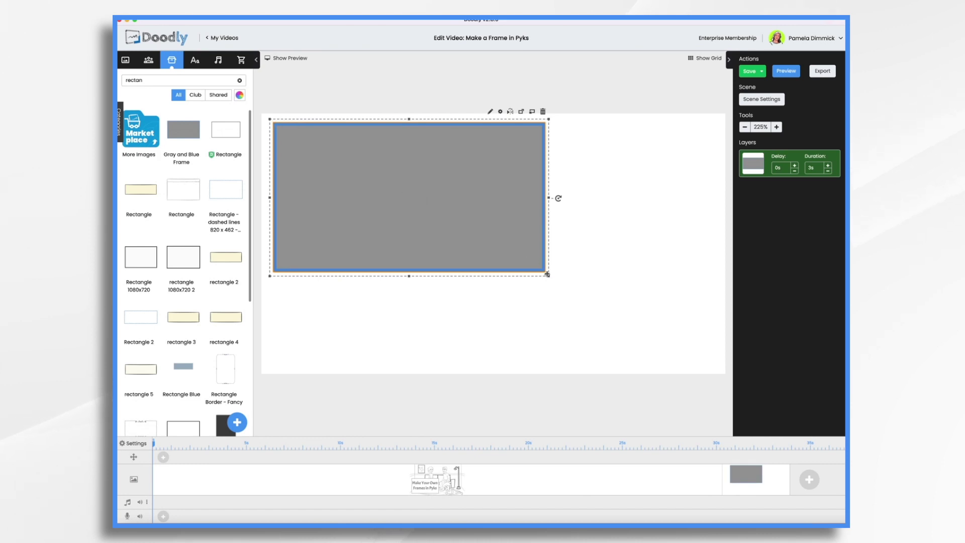
{"action": "left_click_drag", "start_coordinate": [549, 277], "coordinate": [727, 372]}
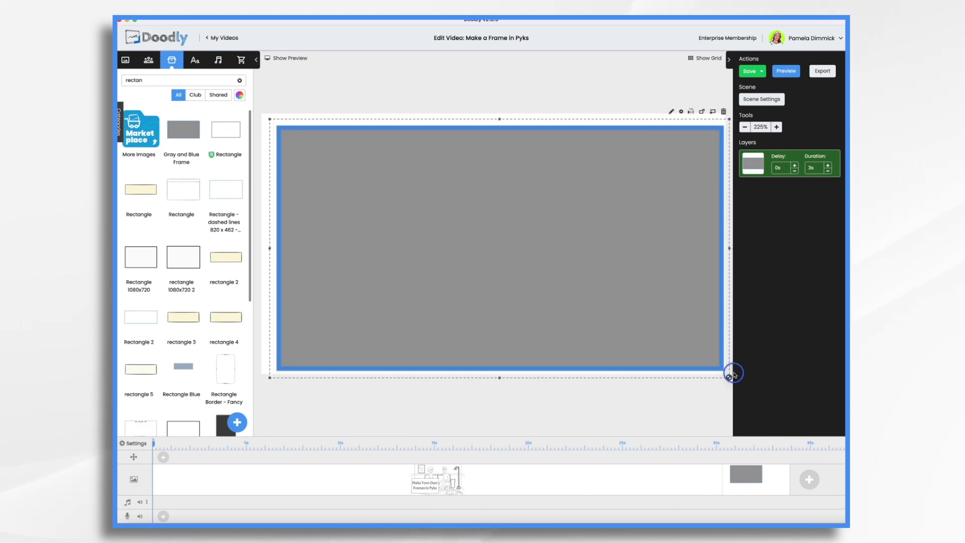
{"action": "left_click_drag", "start_coordinate": [556, 283], "coordinate": [551, 279]}
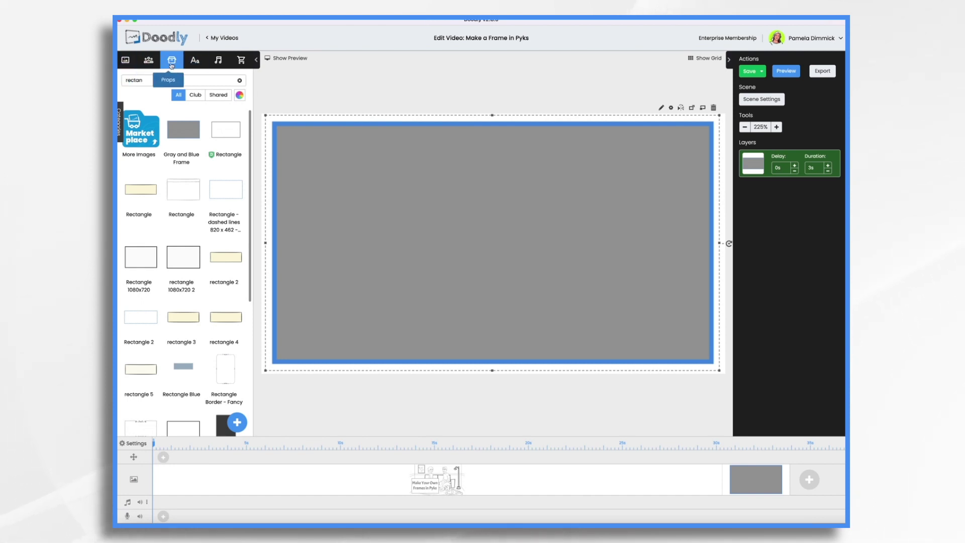
Add Akrobat-Semibold title text over the frame, then select the gray frame.
{"action": "left_click", "coordinate": [195, 60]}
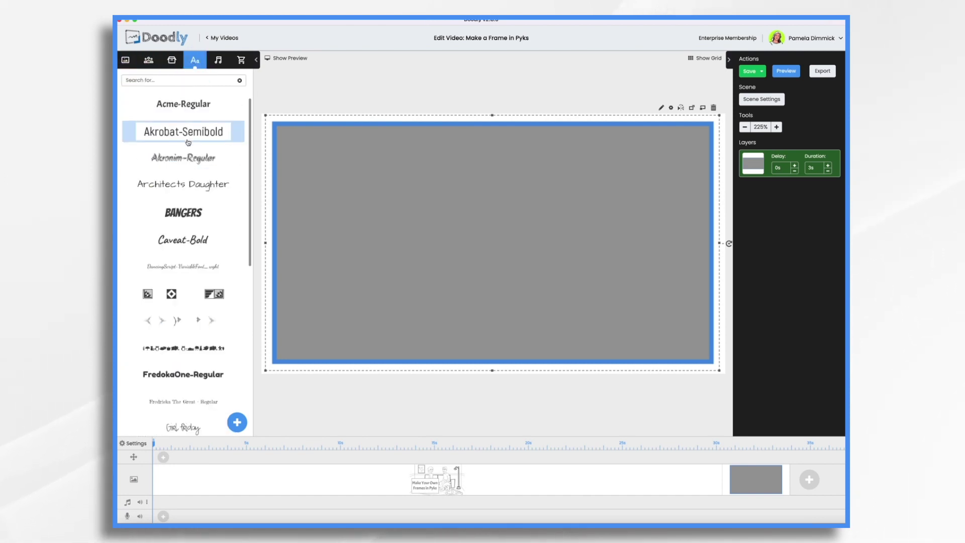
{"action": "left_click_drag", "start_coordinate": [186, 133], "coordinate": [536, 206]}
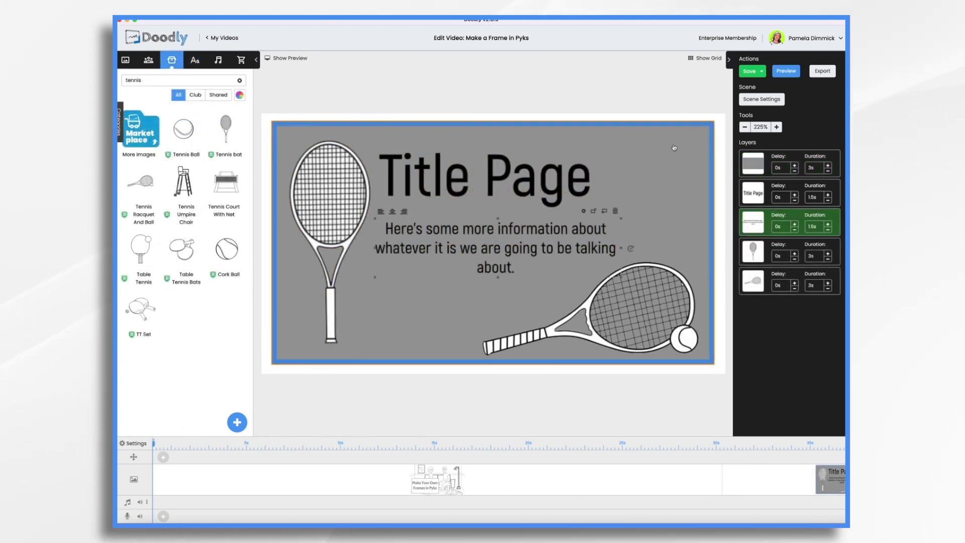
{"action": "left_click", "coordinate": [673, 147]}
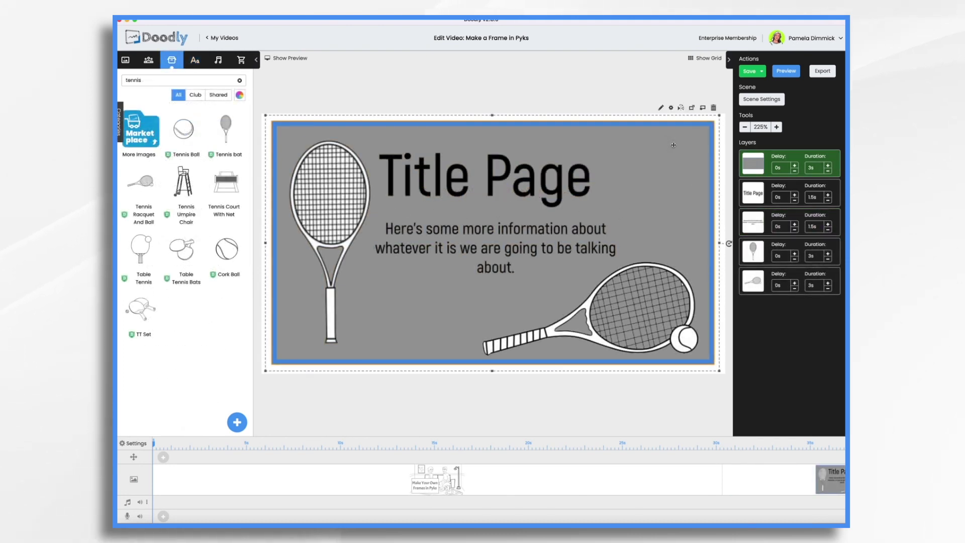
Set the Gray and Blue Frame's opacity to 60% in Asset Settings.
{"action": "left_click", "coordinate": [671, 108]}
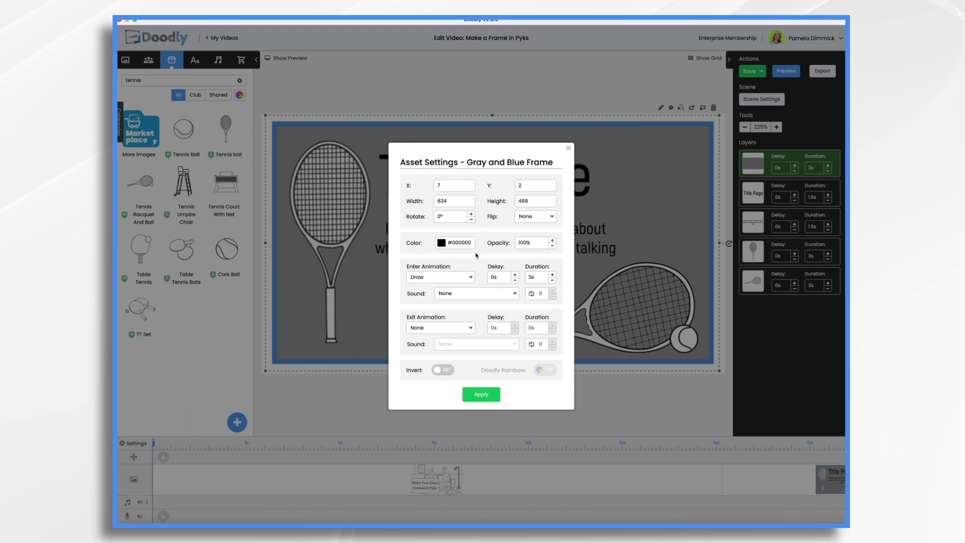
{"action": "left_click", "coordinate": [520, 243]}
{"action": "key", "text": "Delete"}
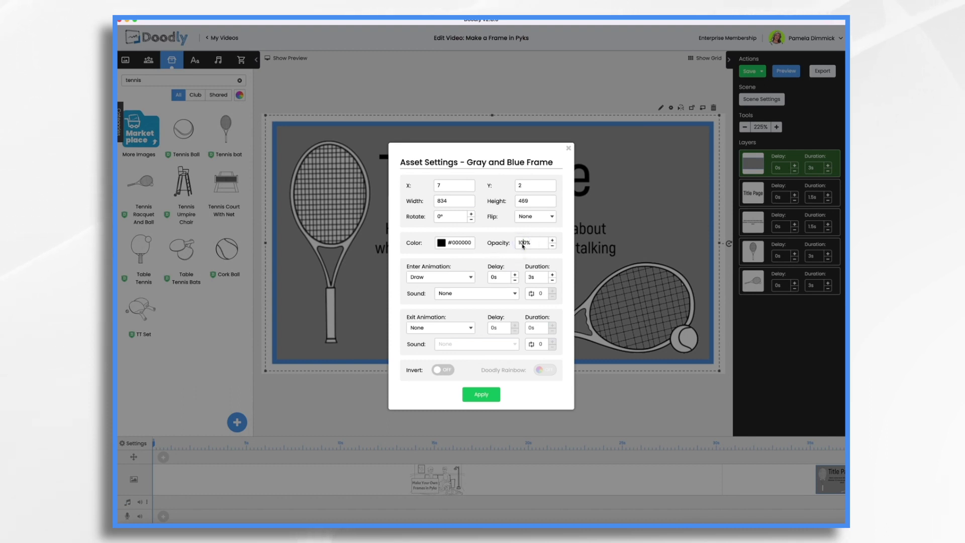
{"action": "key", "text": "BackSpace"}
{"action": "type", "text": "6"}
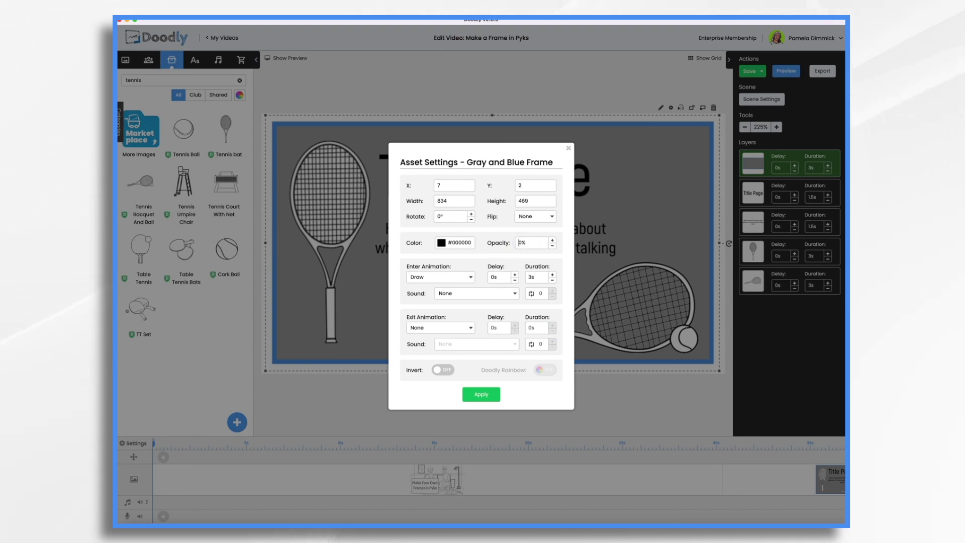
{"action": "left_click", "coordinate": [485, 396]}
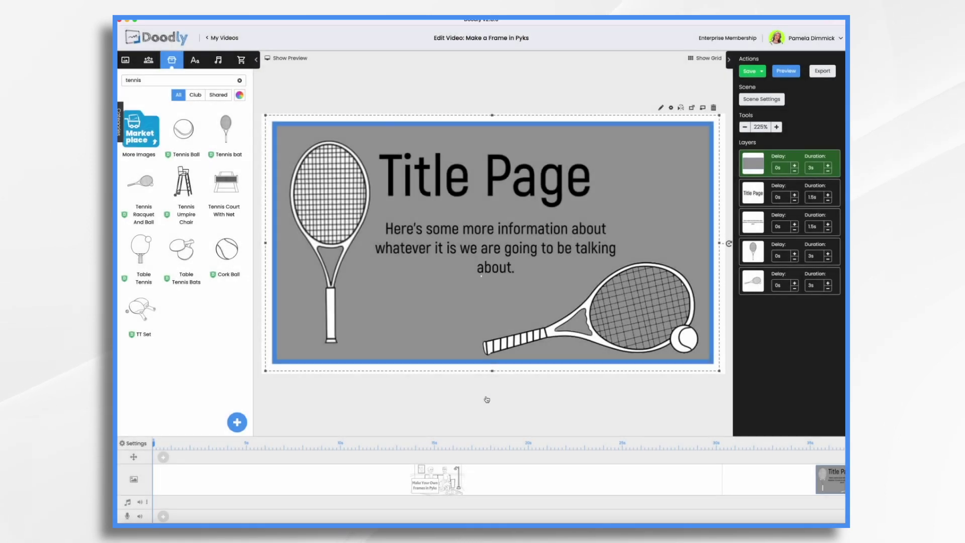